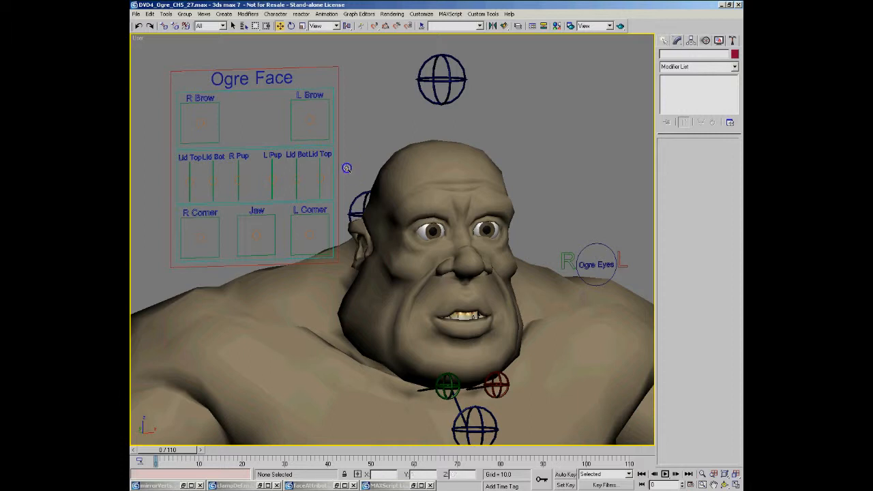
Inspect the presets on the Ogre Face frame and the modifier settings of the ogre body mesh, and clear the selection.
left_click(339, 164)
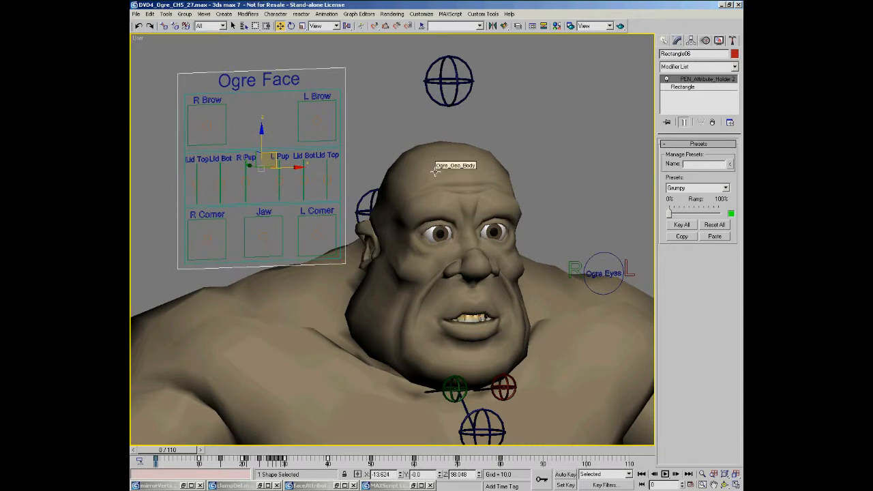
left_click(431, 146)
middle_click_drag(431, 146, 417, 150, "alt")
key("w")
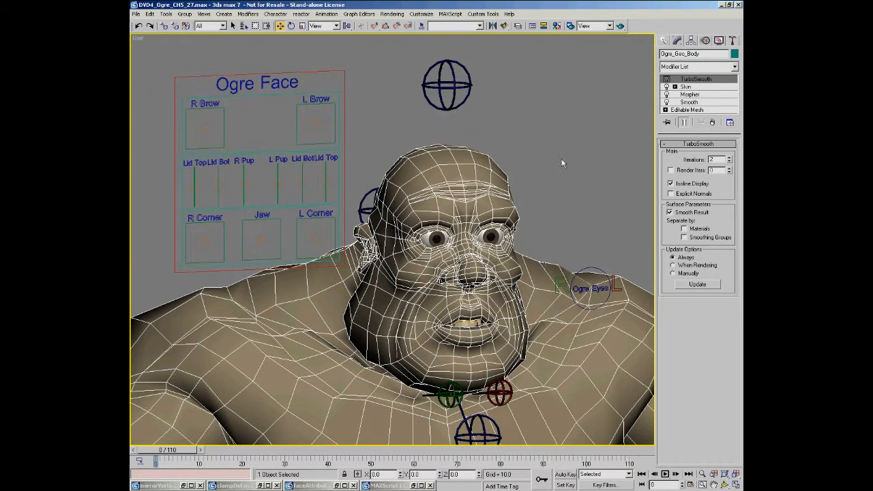
left_click(567, 169)
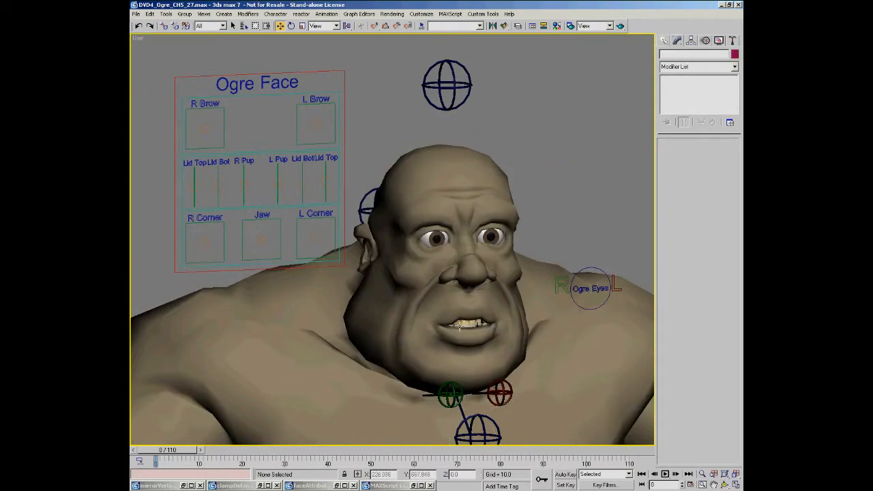
Select the spherical control above the ogre's head and view the head from an angle.
middle_click_drag(456, 303, 435, 263)
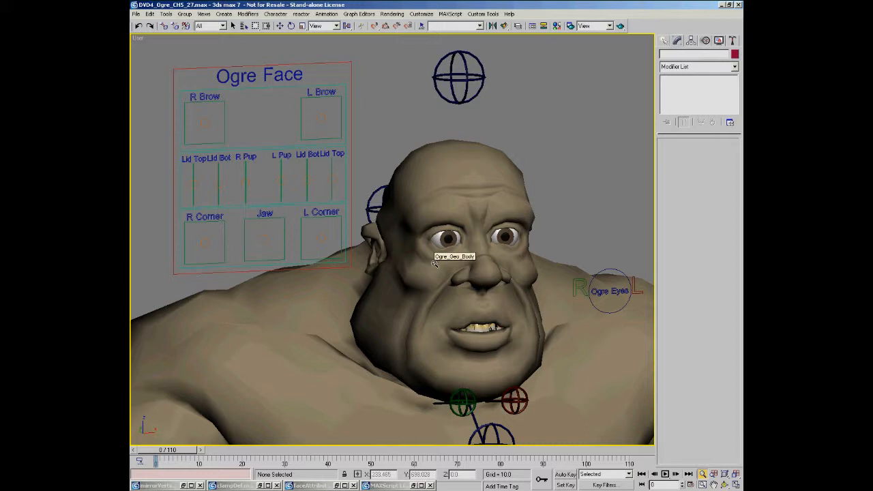
key("w")
left_click_drag(487, 106, 449, 93)
key("ctrl+r")
left_click_drag(461, 175, 455, 178)
mouse_move(455, 178)
middle_mouse_down("alt")
mouse_move(447, 176)
mouse_move(461, 190)
mouse_move(451, 184)
middle_mouse_up("alt")
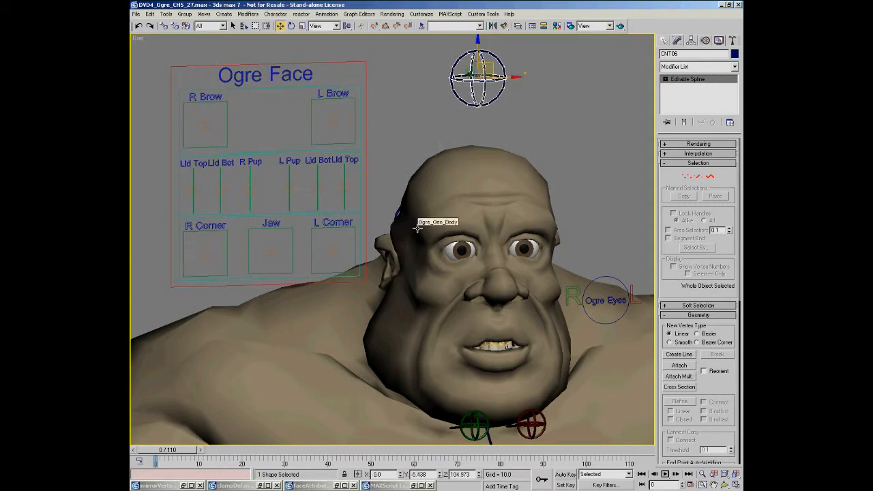
middle_click_drag(417, 228, 429, 229)
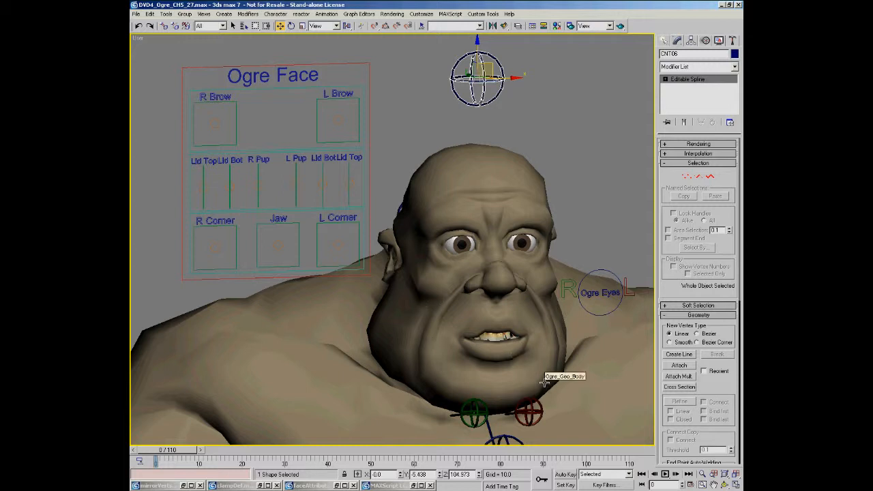
middle_click_drag(530, 352, 525, 348)
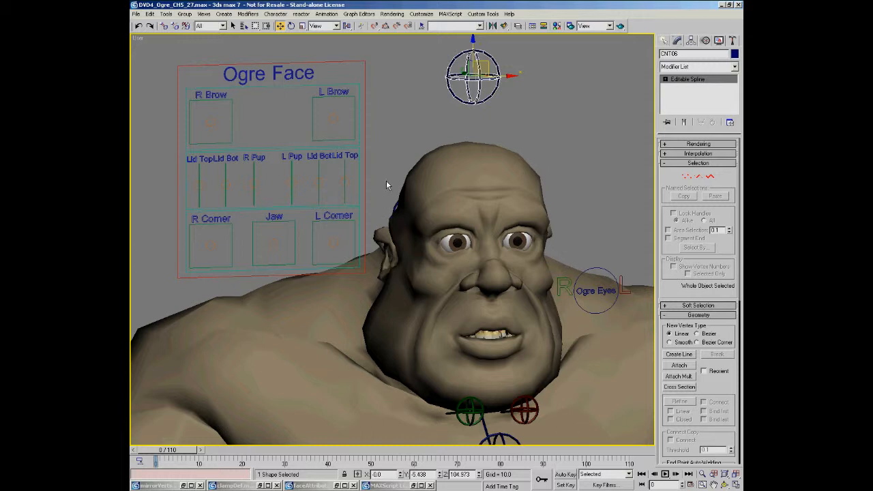
middle_click_drag(519, 361, 520, 363)
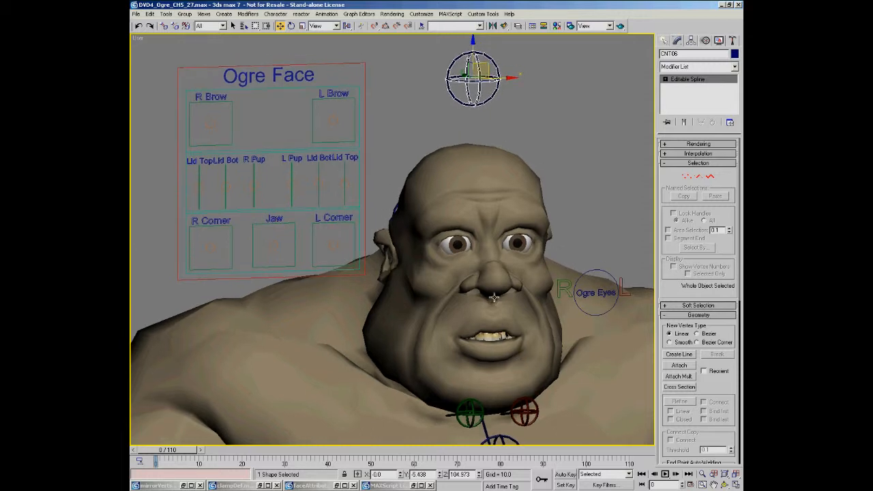
middle_click_drag(494, 301, 495, 292, "ctrl+alt")
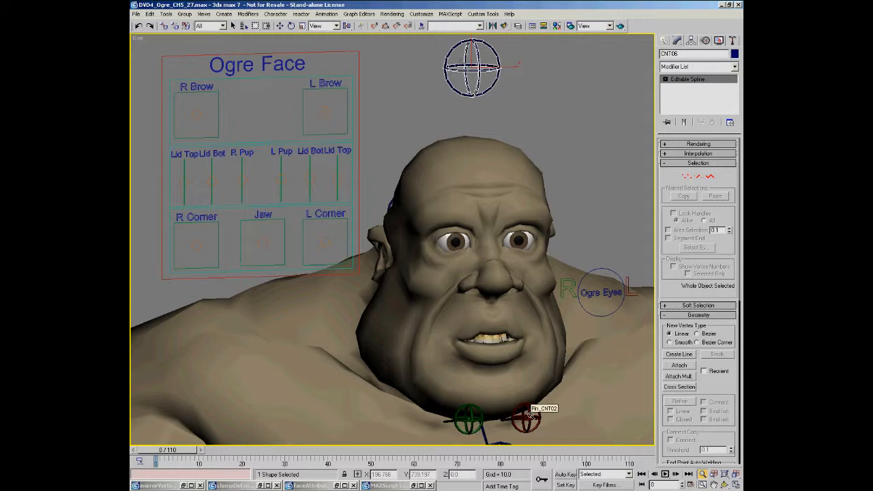
middle_click_drag(508, 343, 520, 340)
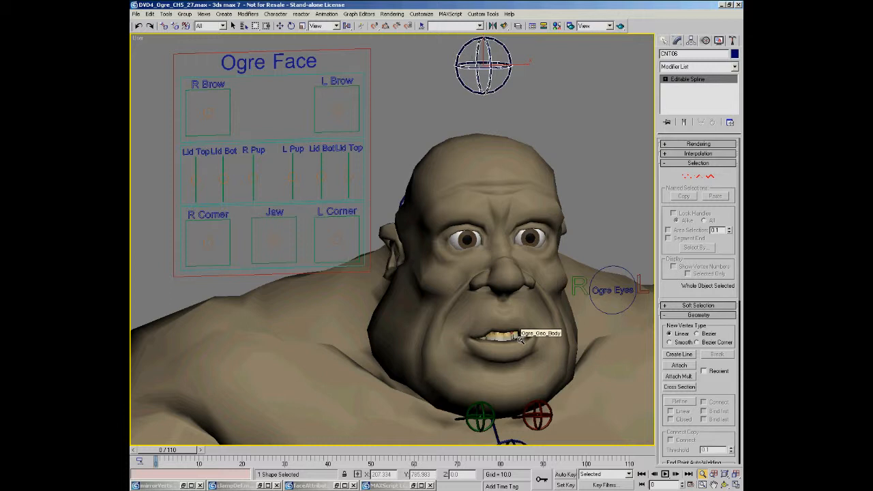
Review the Morpher modifier's channel list on the ogre body mesh, and deselect the mesh.
key("w")
left_click(546, 152)
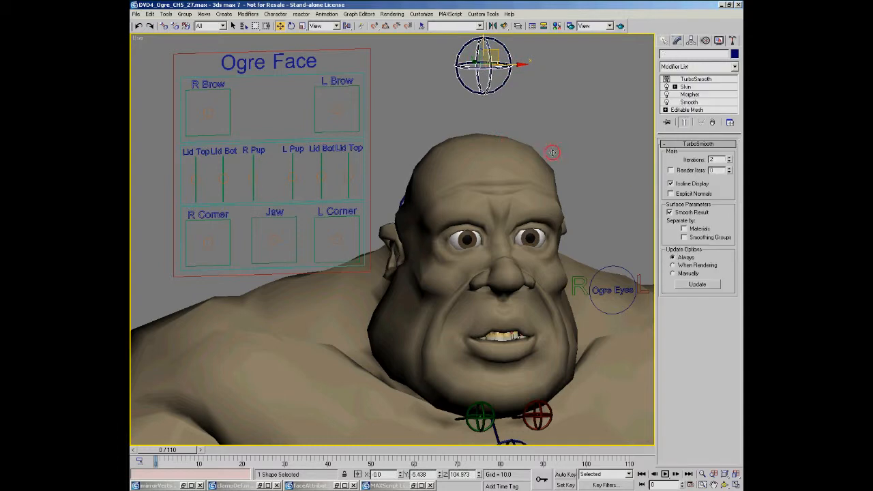
left_click(690, 95)
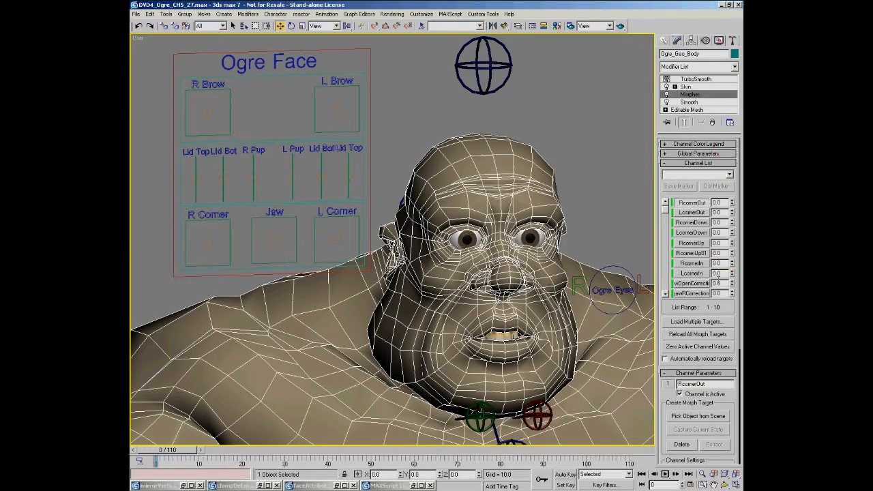
left_click(566, 132)
middle_click_drag(575, 243, 565, 249)
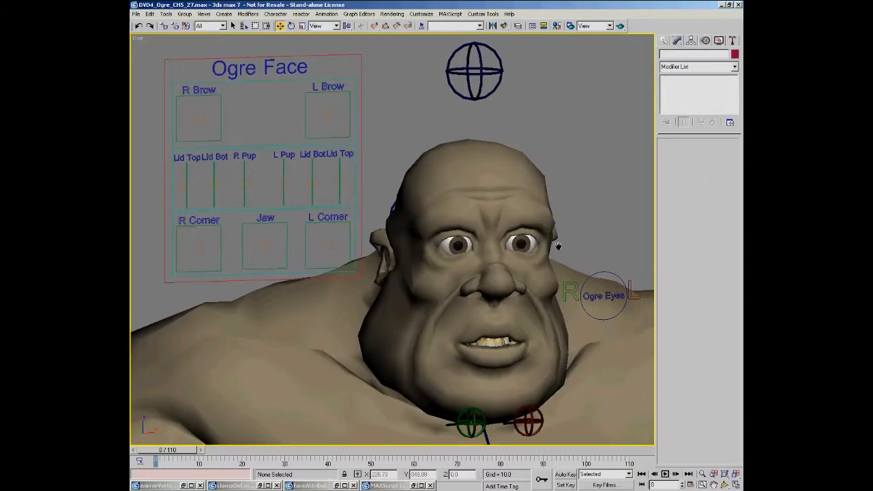
left_click(483, 158)
middle_click_drag(477, 272, 459, 263, "alt")
middle_click_drag(460, 263, 458, 270, "ctrl+alt")
middle_click_drag(459, 270, 446, 269, "alt")
left_click(595, 204)
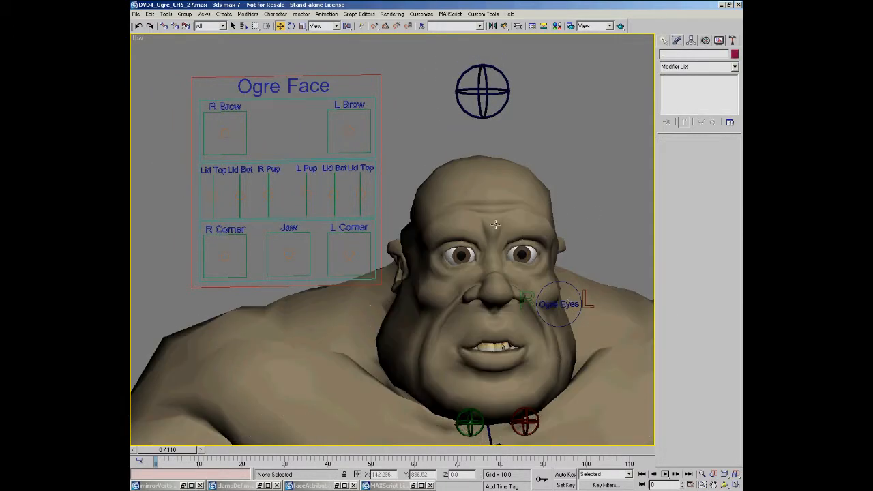
middle_click_drag(496, 227, 491, 219)
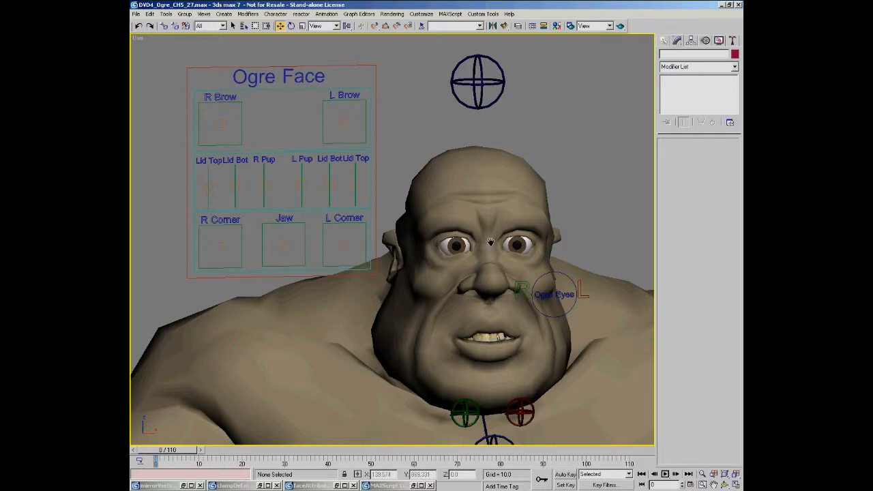
middle_click_drag(494, 238, 485, 241)
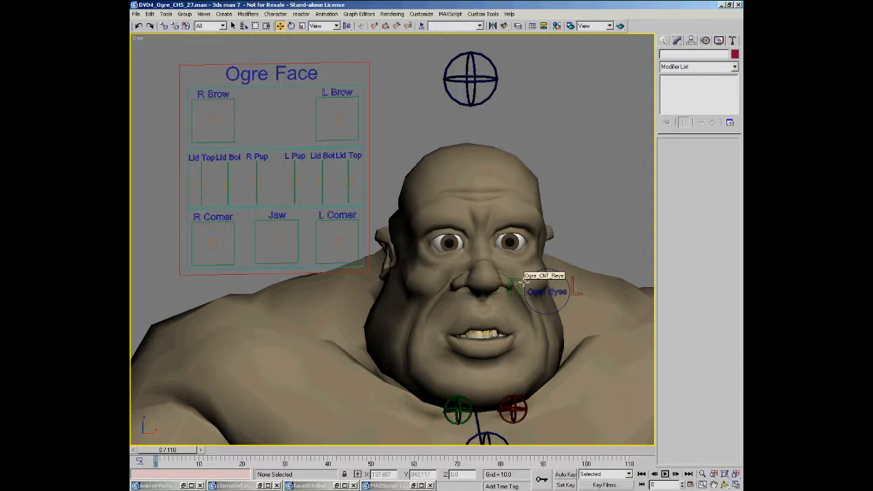
middle_click_drag(423, 204, 470, 212)
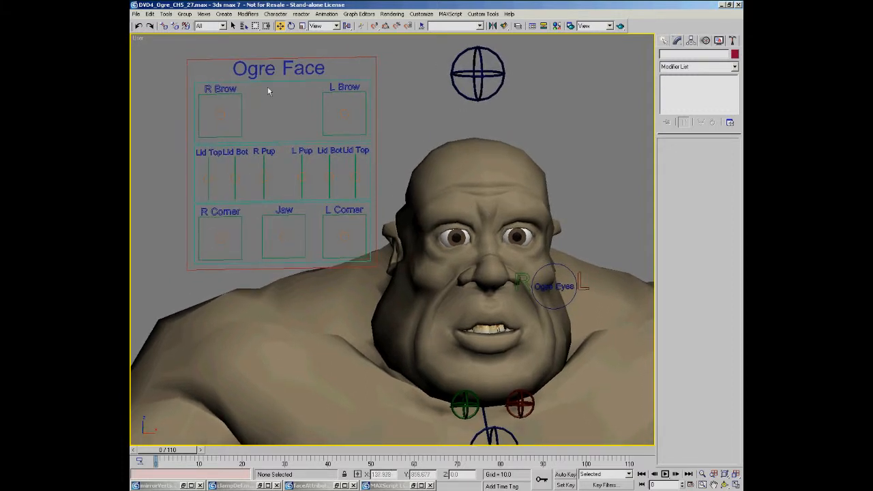
Try moving the Jaw control within its box on the Ogre Face frame, and clear the selection.
left_click(286, 238)
middle_click_drag(343, 233, 355, 232, "alt")
key("w")
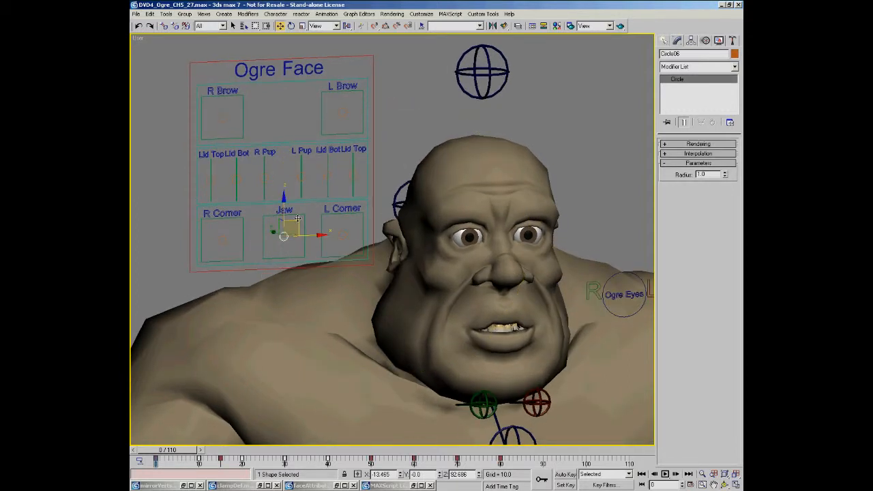
mouse_move(298, 218)
left_mouse_down()
mouse_move(301, 232)
mouse_move(302, 215)
mouse_move(281, 211)
mouse_move(287, 231)
mouse_move(301, 212)
mouse_move(288, 211)
left_mouse_up()
middle_click_drag(353, 191, 349, 196)
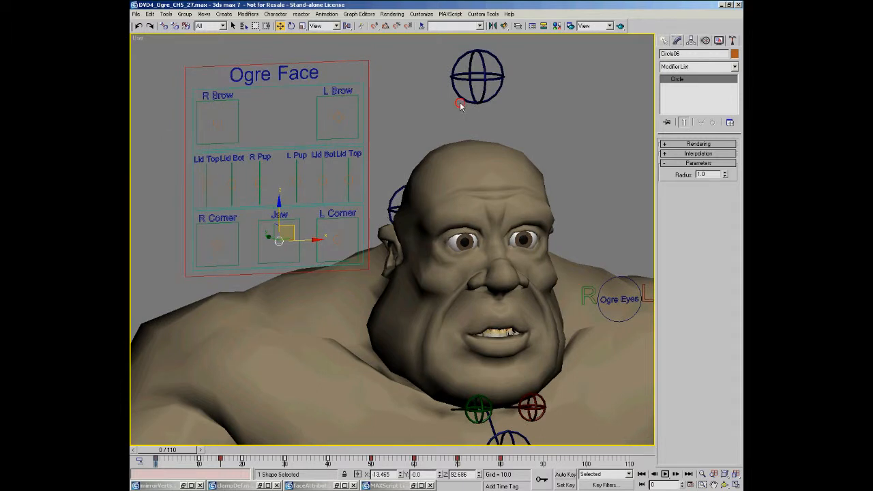
left_click(498, 66)
left_click(344, 249)
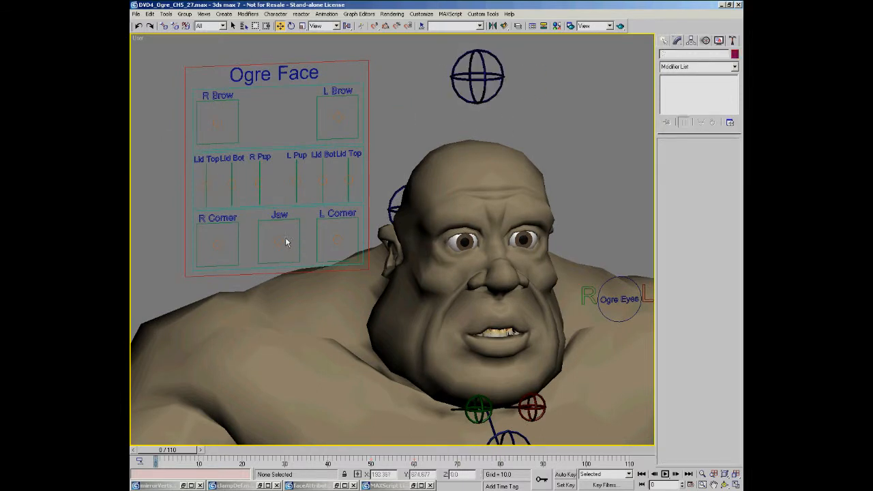
Try moving the Jaw and R Corner controls within their boxes, and undo the R Corner move.
left_click(282, 237)
mouse_move(286, 233)
left_mouse_down()
mouse_move(272, 240)
mouse_move(282, 253)
mouse_move(297, 254)
mouse_move(309, 233)
mouse_move(285, 248)
left_mouse_up()
left_click(223, 244)
left_click_drag(218, 239, 240, 250)
key("ctrl+z")
Try moving the L Corner and R Corner controls, cancelling each move.
left_click(339, 233)
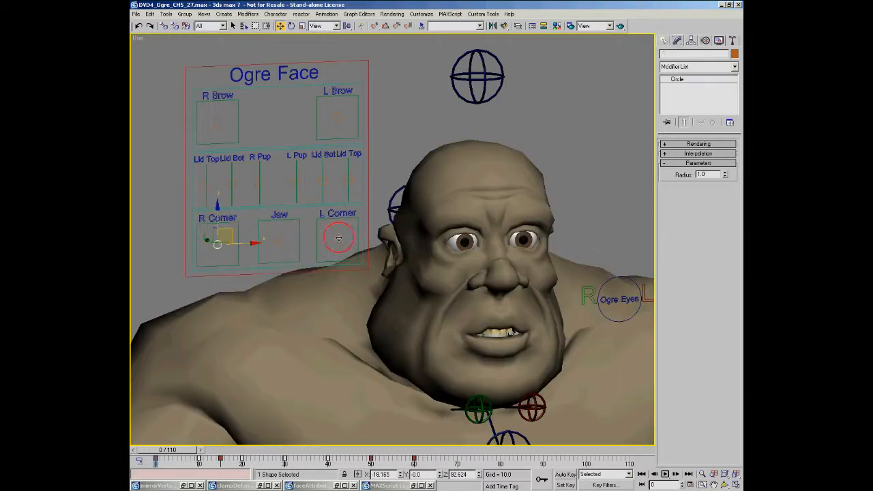
mouse_move(342, 225)
left_mouse_down()
mouse_move(356, 204)
mouse_move(340, 245)
mouse_move(333, 235)
left_mouse_up()
right_click(333, 236)
left_click_drag(218, 241, 353, 257)
right_click(251, 246)
Pose the ogre's mouth open and twisted using the Jaw, R Corner and L Corner controls.
left_click(214, 242)
left_click_drag(286, 229, 221, 225)
left_click(198, 252)
left_click_drag(219, 225, 334, 261)
left_click(320, 249)
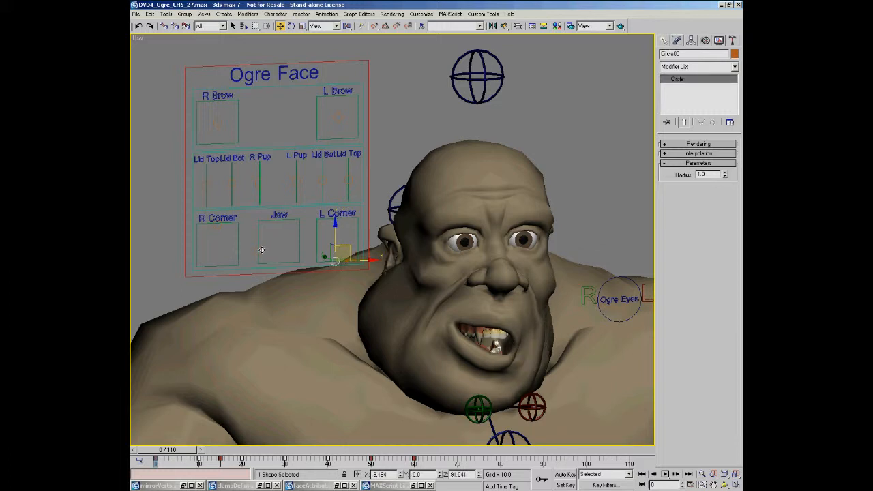
Close the mouth by raising the Jaw control, and lower the R Corner and L Corner controls into a frown.
left_click_drag(262, 249, 276, 230)
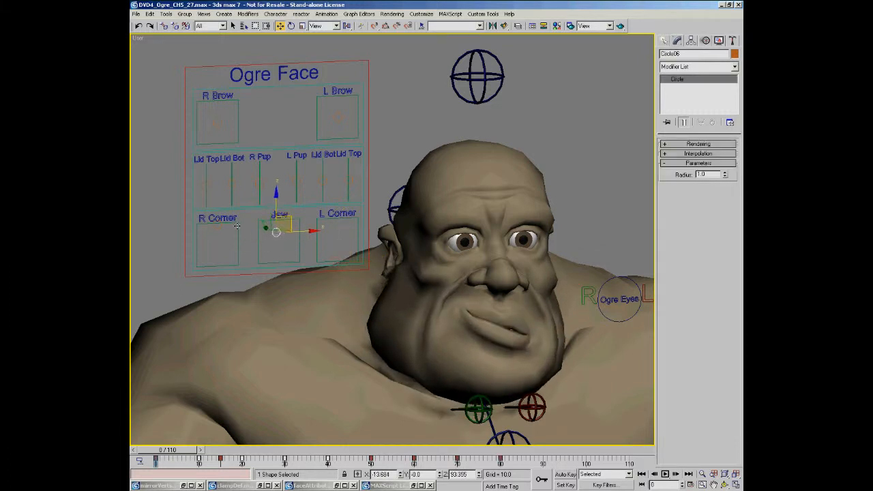
left_click_drag(220, 225, 243, 275)
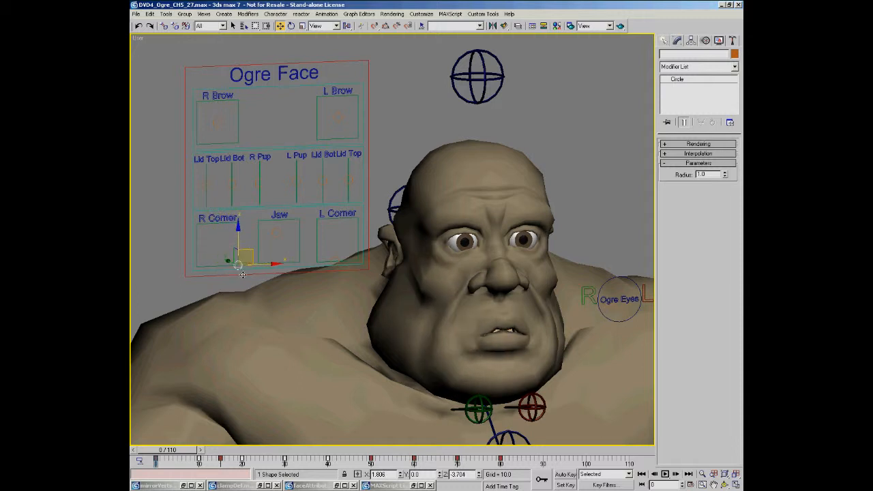
left_click_drag(353, 259, 388, 257)
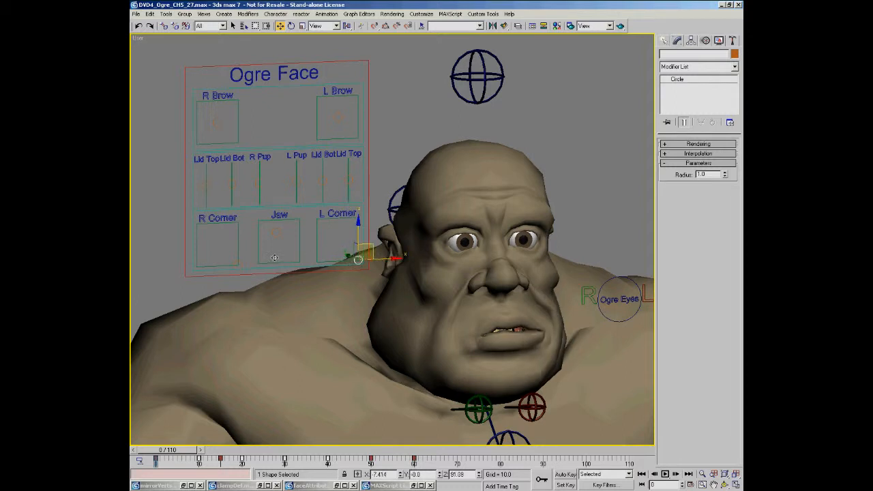
Raise the R Corner and L Corner controls outward into a wide smile, and shift the Jaw control slightly sideways.
left_click_drag(243, 264, 204, 210)
left_click_drag(361, 258, 375, 190)
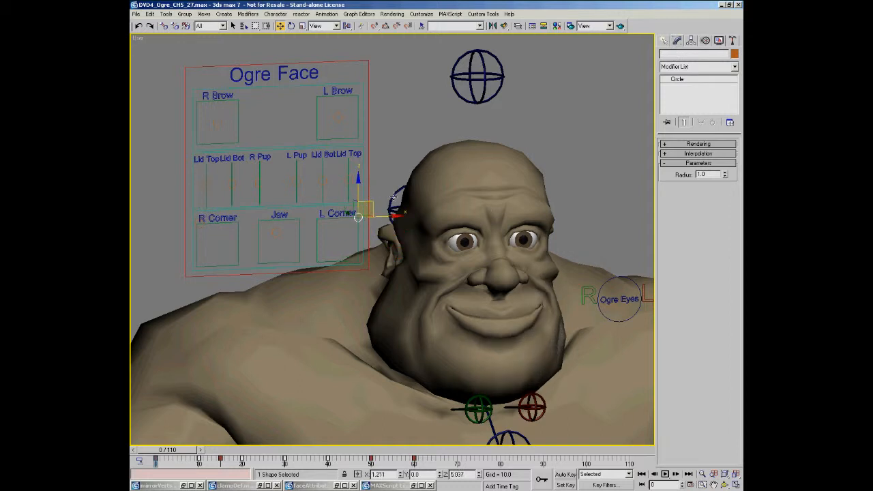
mouse_move(278, 232)
left_mouse_down()
mouse_move(287, 245)
mouse_move(307, 240)
mouse_move(285, 236)
left_mouse_up()
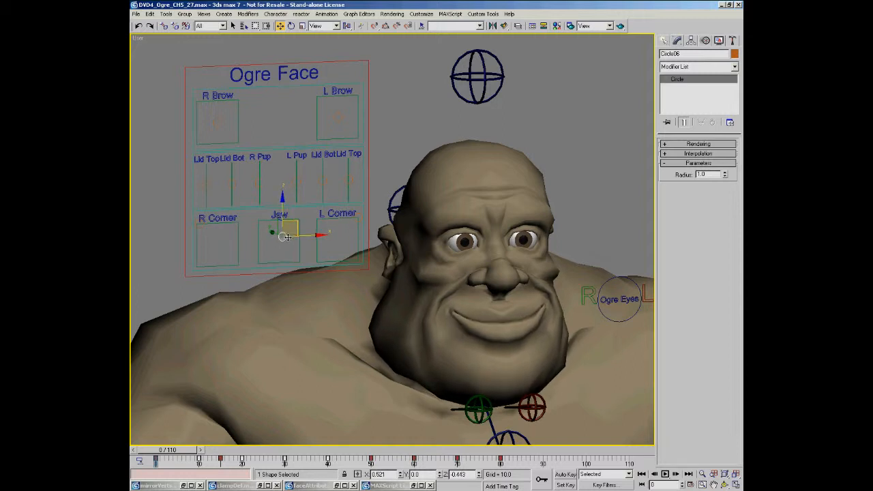
Raise the right eye's Lid Top control to close the upper eyelid, and return it to its starting position.
left_click(214, 178)
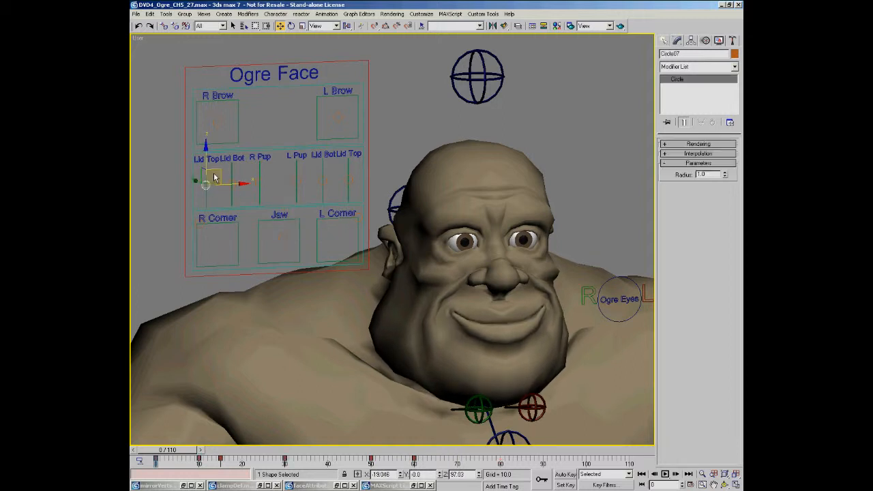
left_click_drag(215, 149, 221, 137)
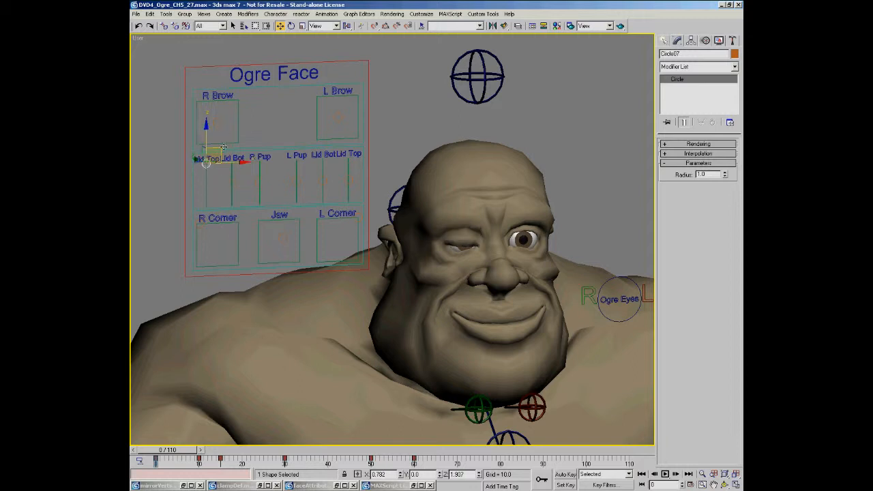
left_click_drag(226, 171, 226, 194)
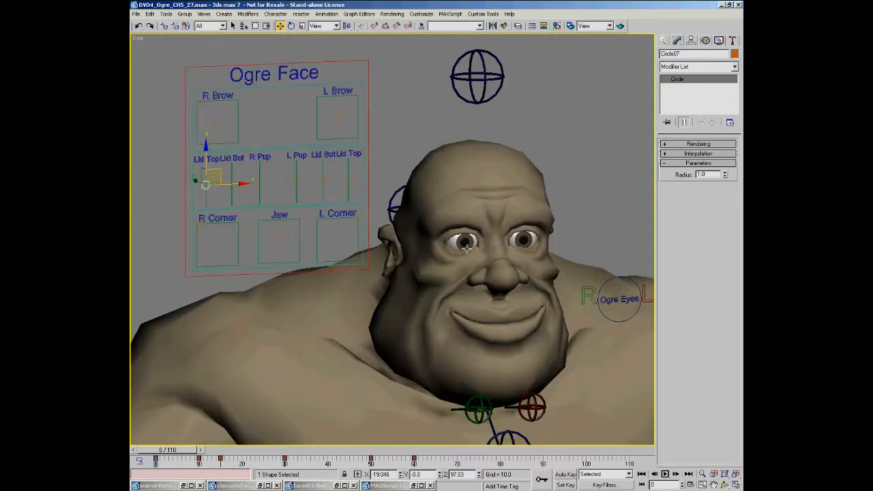
Try raising the right eye's Lid Bot and Lid Top controls together to shut the eye, and select the R Pup control.
left_click(233, 180)
left_click_drag(247, 166, 258, 135)
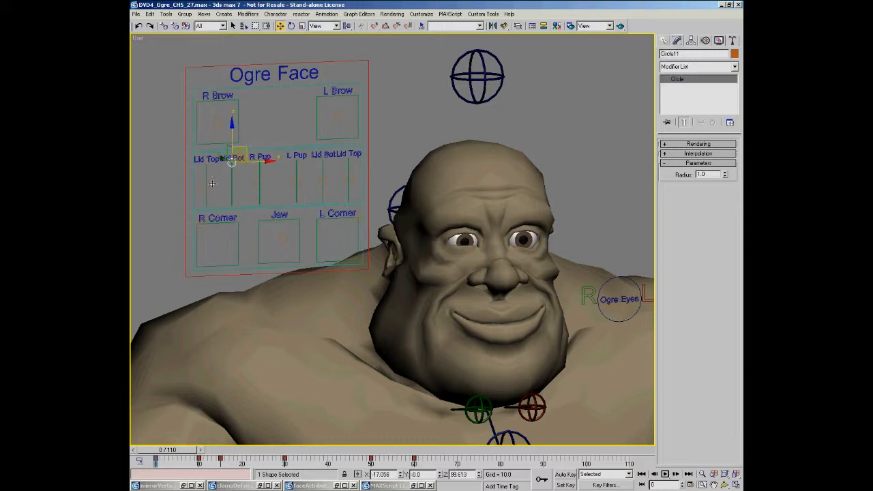
left_click_drag(212, 183, 222, 148)
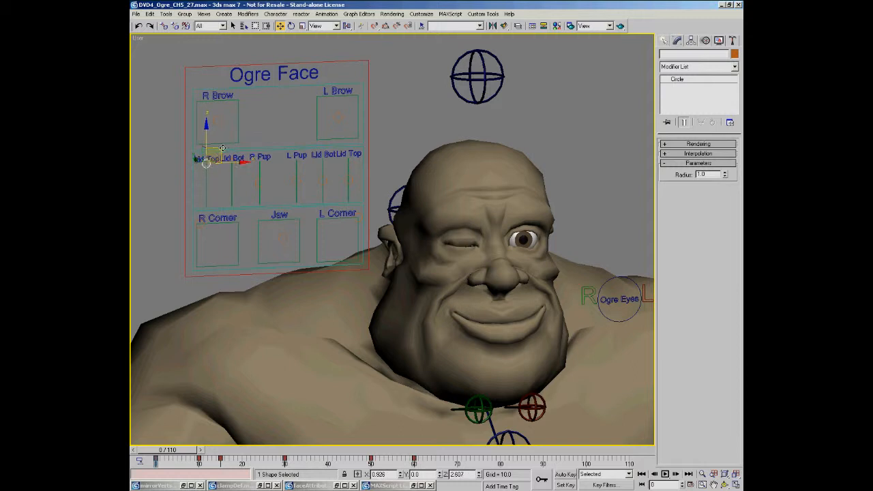
left_click(243, 181)
left_click_drag(206, 170, 282, 172)
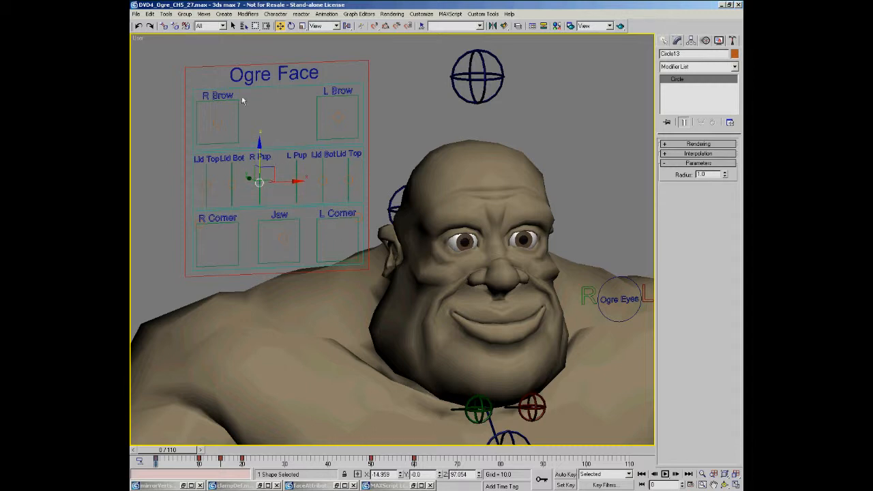
Try moving the R Brow control around its box, and cancel the move.
left_click(212, 117)
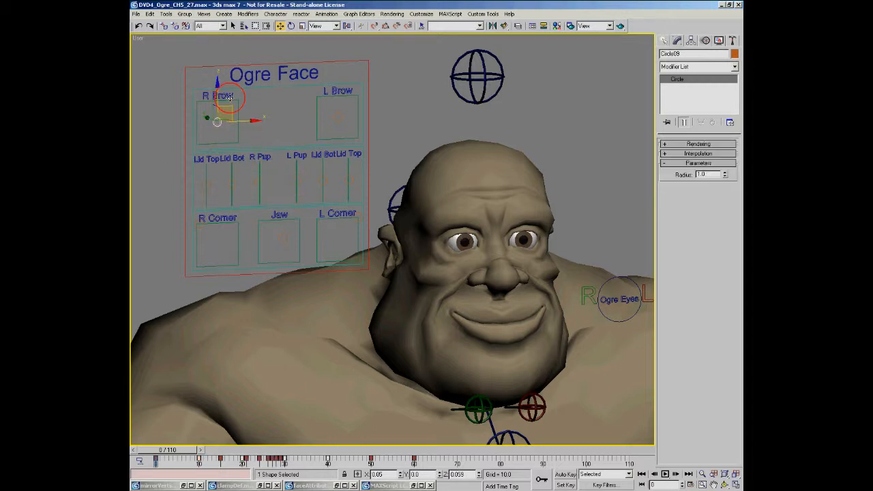
left_click_drag(230, 98, 254, 181)
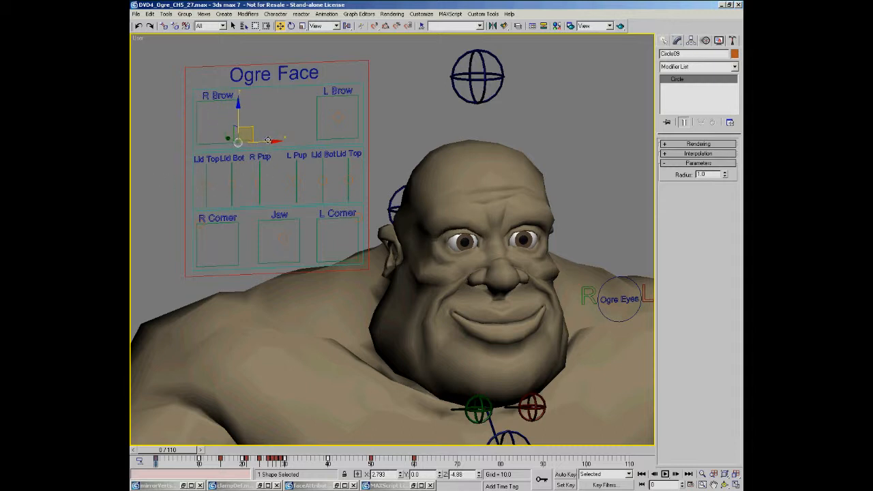
left_click_drag(255, 95, 253, 89)
right_click(253, 89)
Reset all facial controls from the presets on the Ogre Face frame.
left_click_drag(328, 108, 343, 130, "ctrl")
left_click_drag(200, 174, 215, 182, "ctrl")
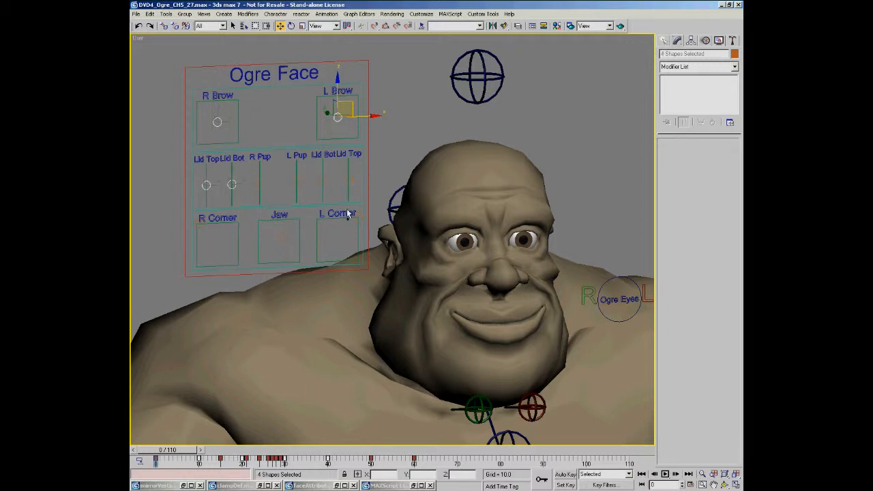
left_click(369, 220)
left_click(715, 224)
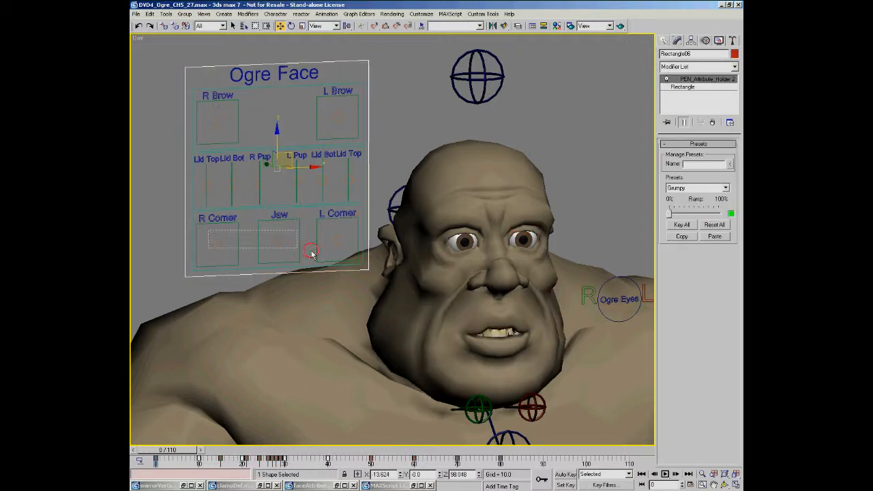
Select the Jaw, both lip corner, all four eyelid and both brow controls, and move them together slightly upward.
left_click_drag(212, 235, 351, 255)
left_click_drag(202, 176, 233, 195)
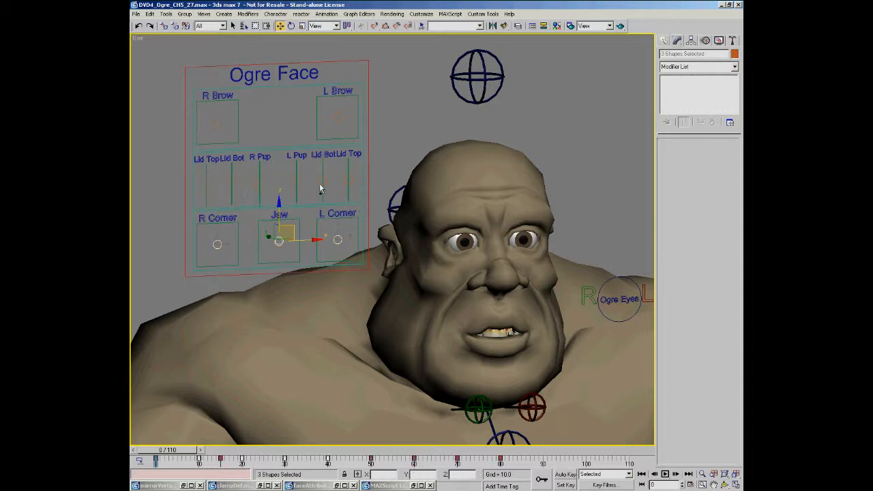
left_click(213, 120, "ctrl")
left_click(338, 118, "ctrl")
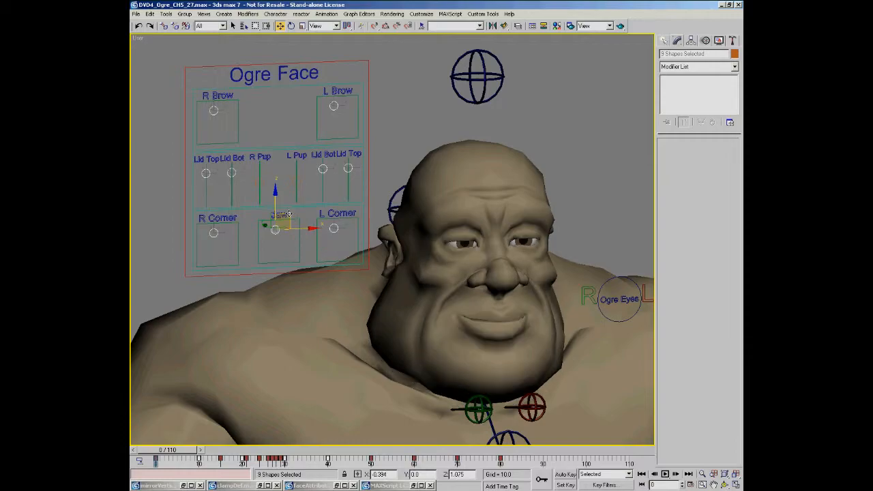